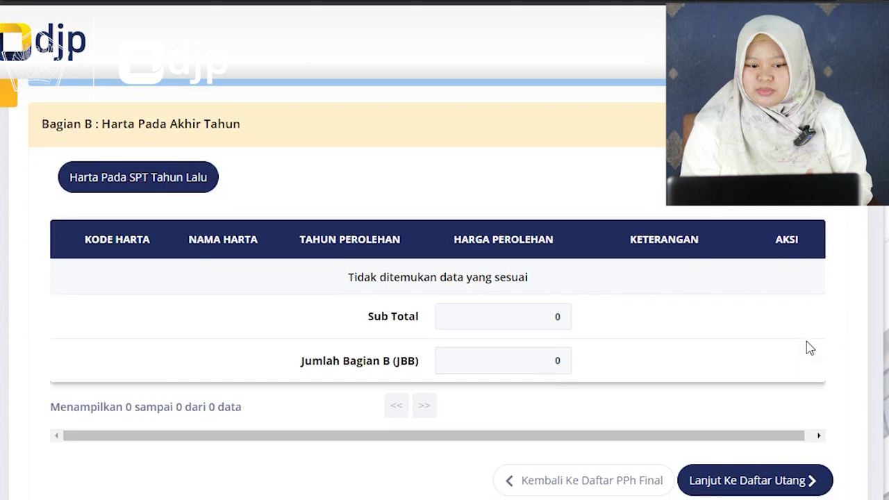
Step: Load last year's two vehicles (216.000.000 total) into the assets table, then go to the year-end debts
click(182, 188)
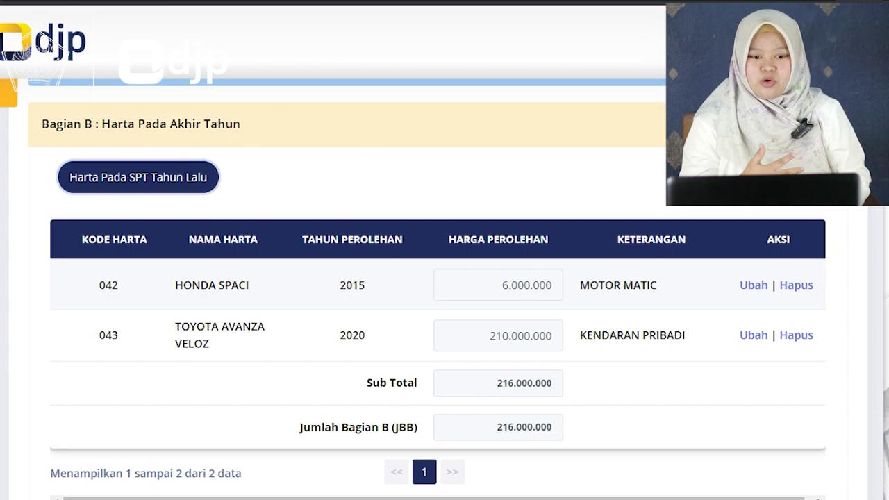
scroll(93, 89, down, 1)
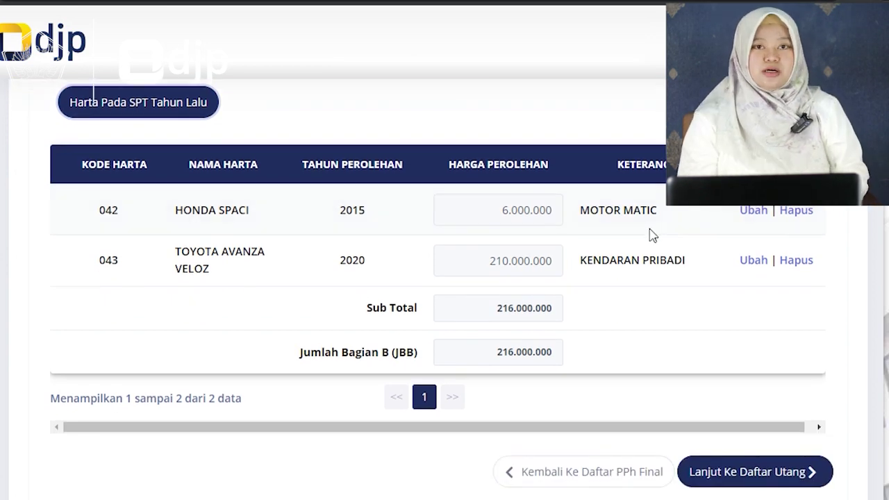
click(708, 470)
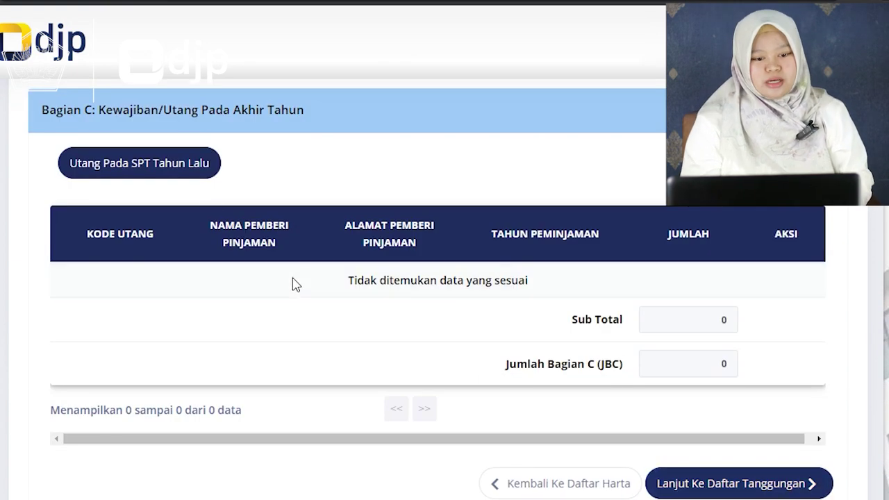
Step: Import last year's BRI CABANG CIAMIS debt and change its amount from 24.000.000 to 7.000.000
click(169, 167)
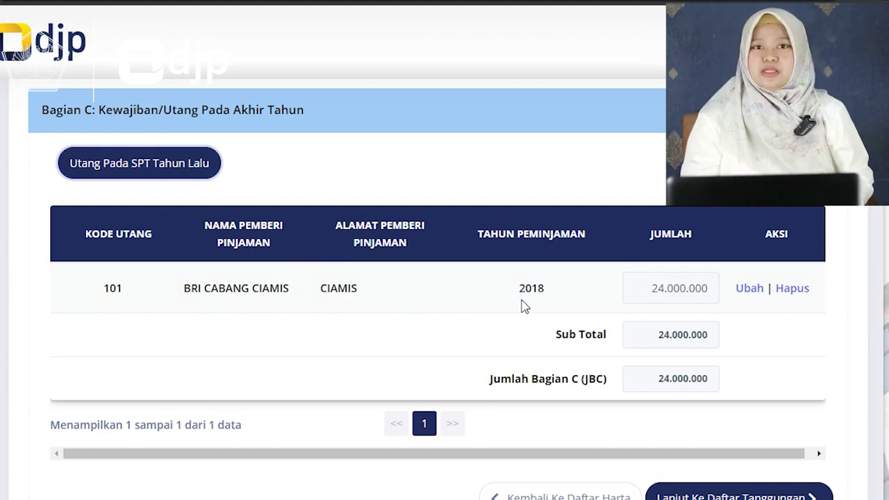
click(750, 288)
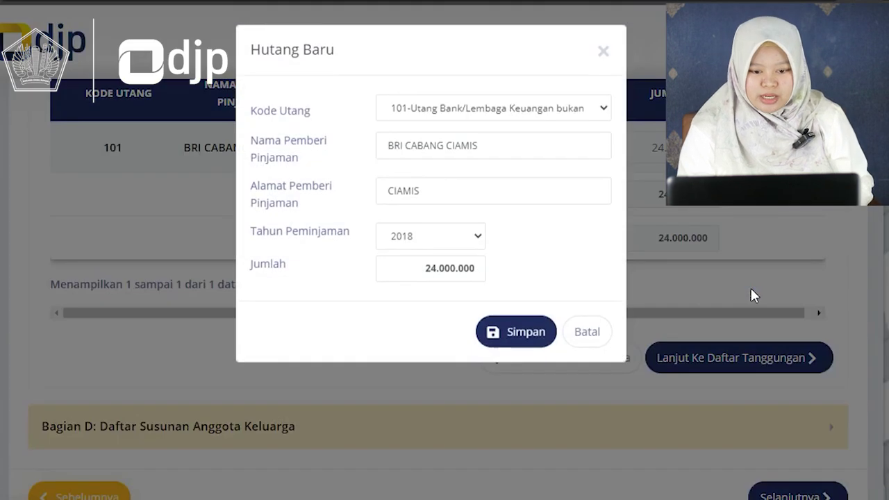
click(450, 267)
double_click(449, 267)
text(7)
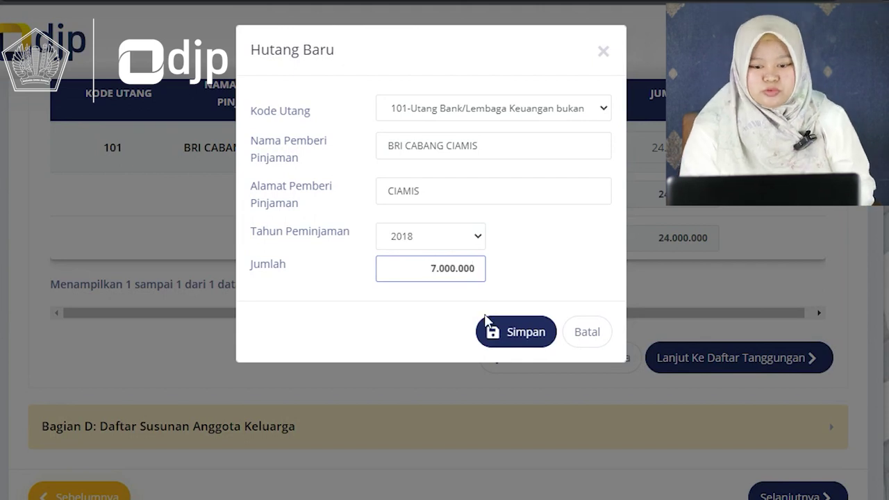
click(493, 334)
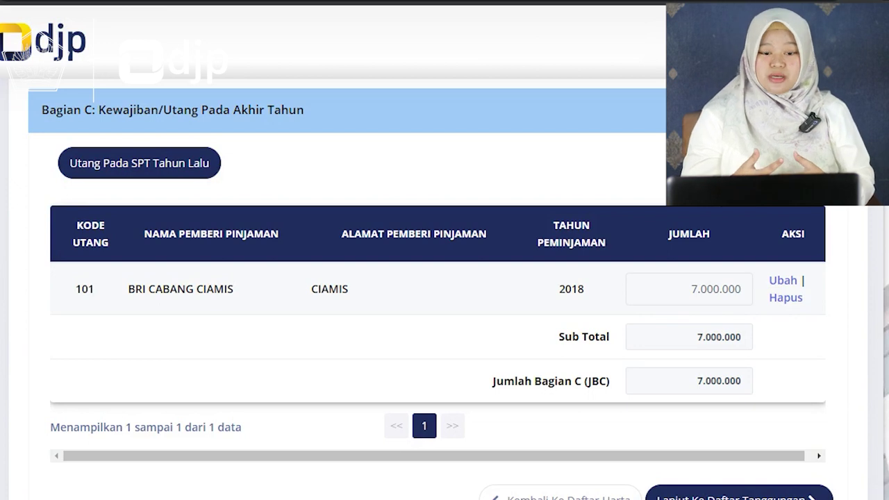
scroll(878, 299, down, 3)
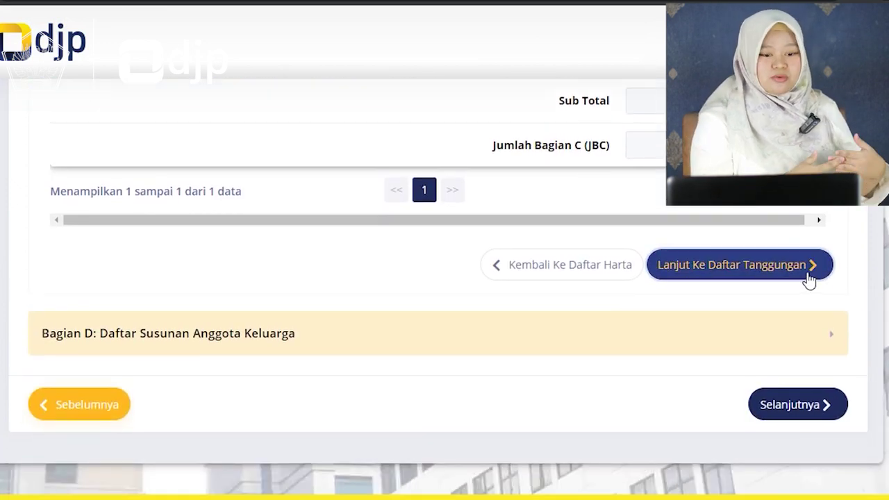
Step: Load last year's two dependents, a wife (PNS) and a child (student), into the family list
click(809, 279)
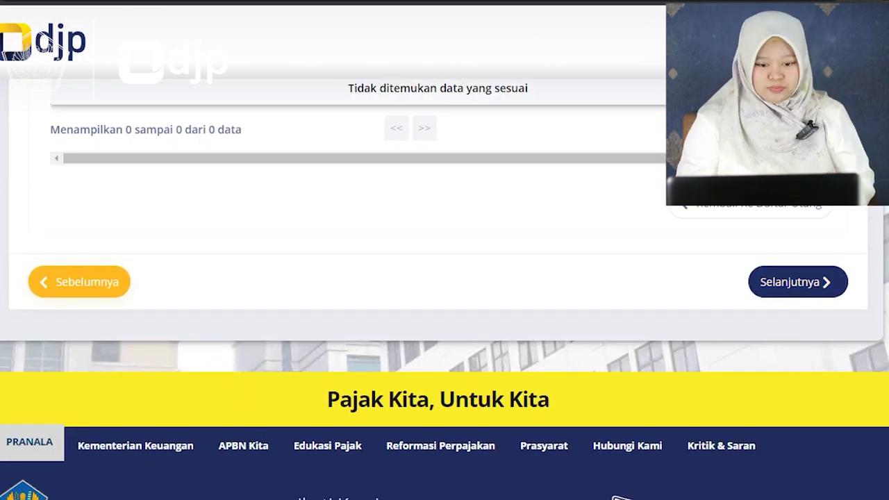
scroll(444, 277, up, 4)
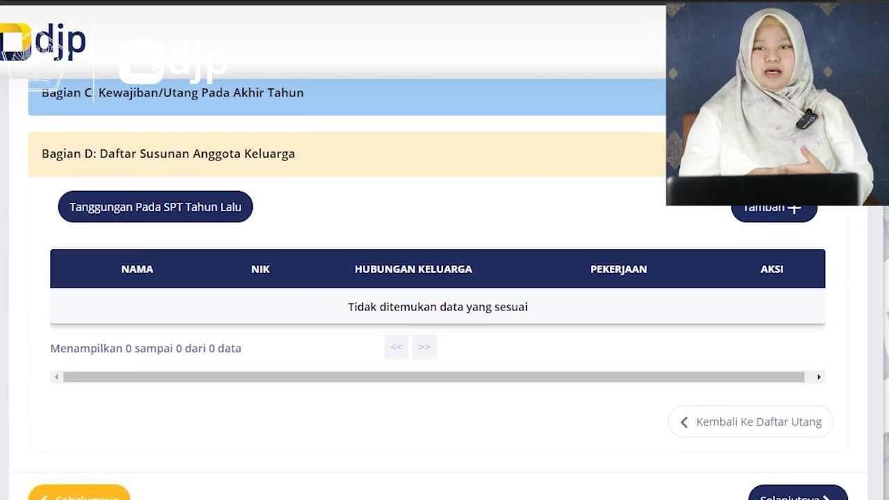
click(228, 208)
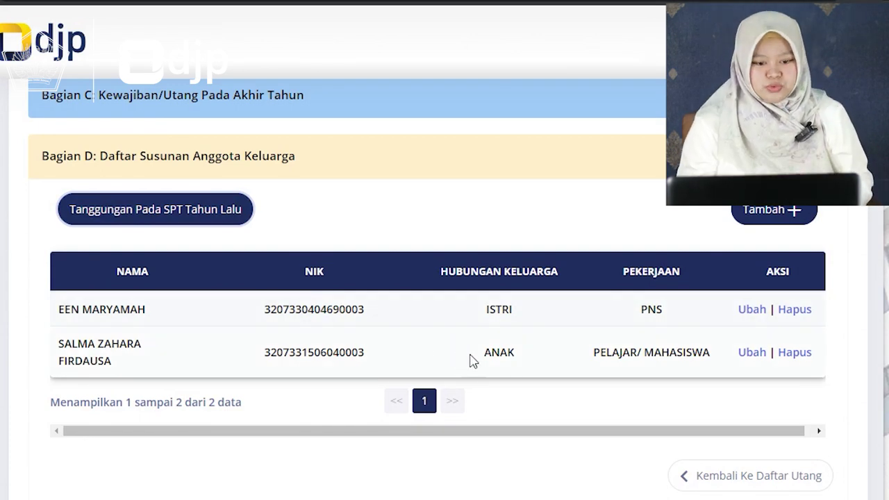
scroll(444, 278, down, 2)
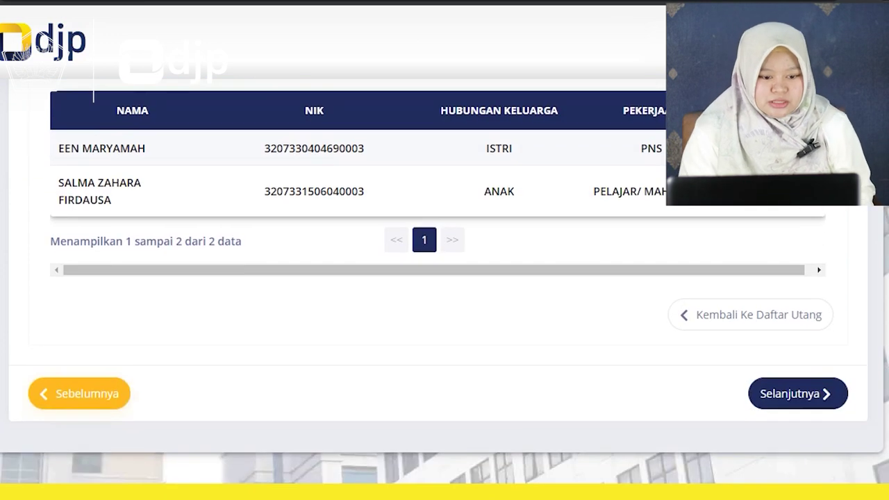
Step: Advance through Lampiran I, leaving both income sections blank, to the withholding slips section
click(814, 395)
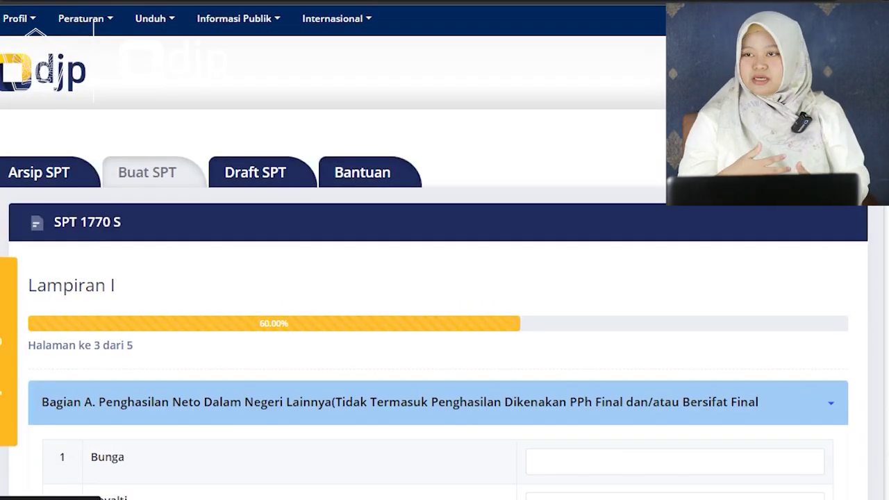
scroll(444, 278, down, 5)
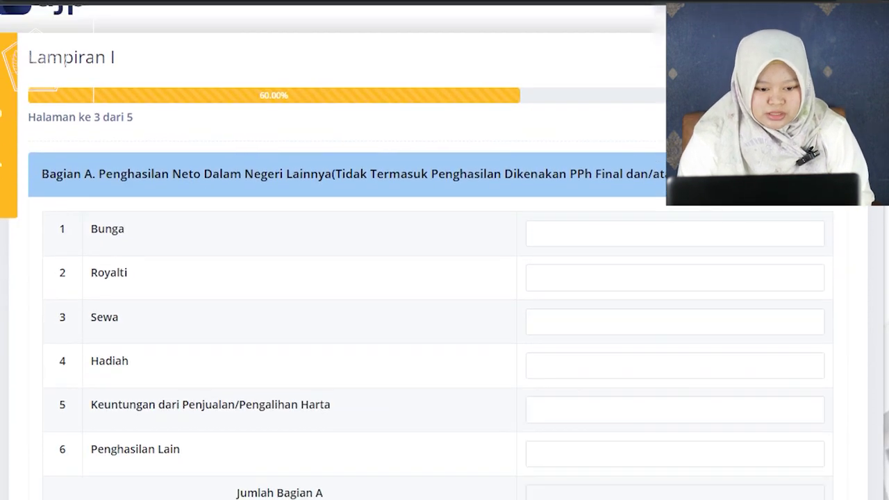
click(791, 477)
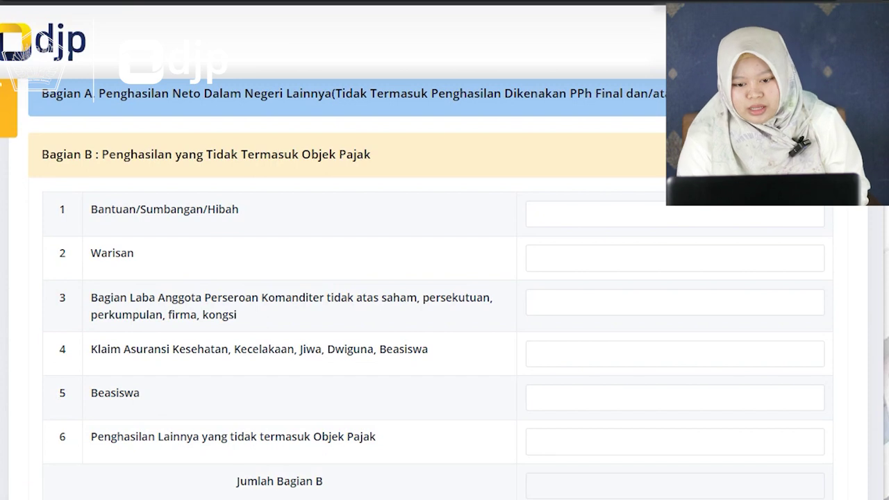
scroll(445, 278, down, 3)
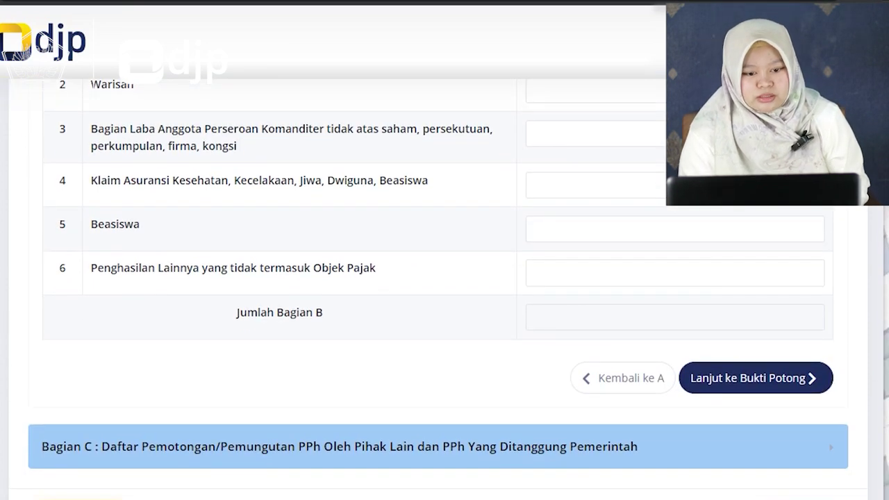
click(814, 379)
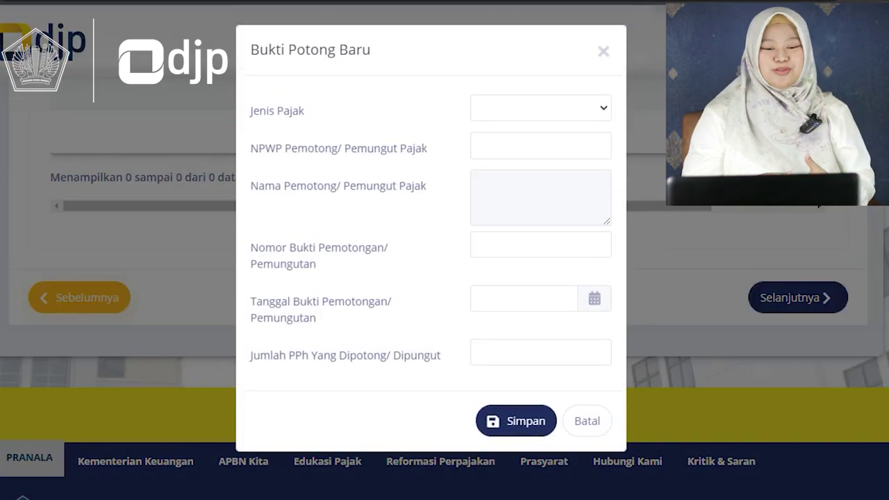
Step: Add a Pasal 21 slip from the Ciamis religious affairs office, dated 03-01-2023, for 548.350
click(593, 110)
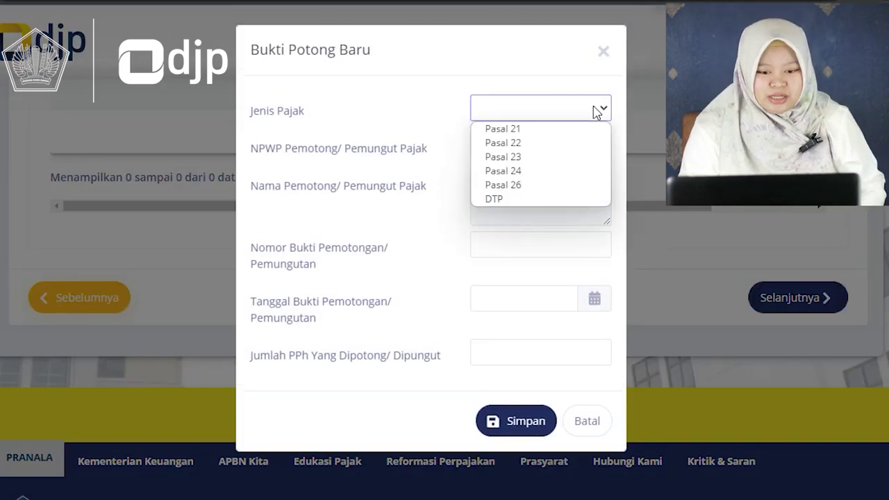
click(586, 132)
click(576, 142)
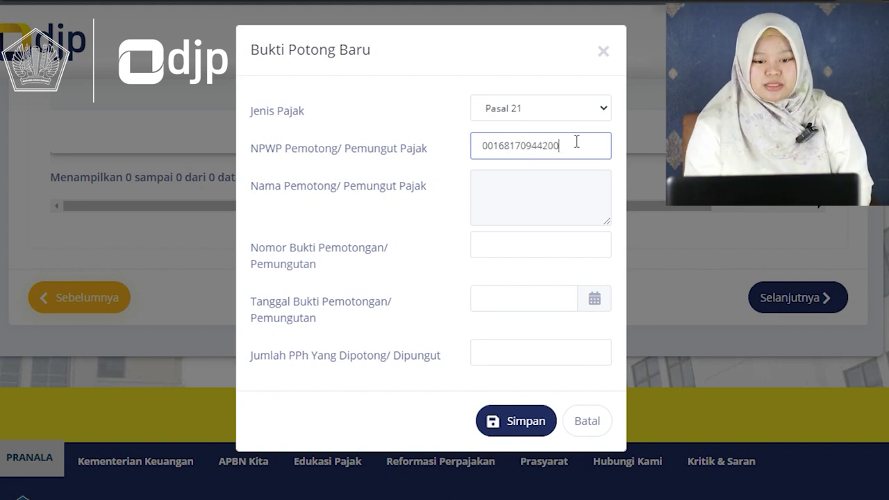
click(565, 171)
key(Tab)
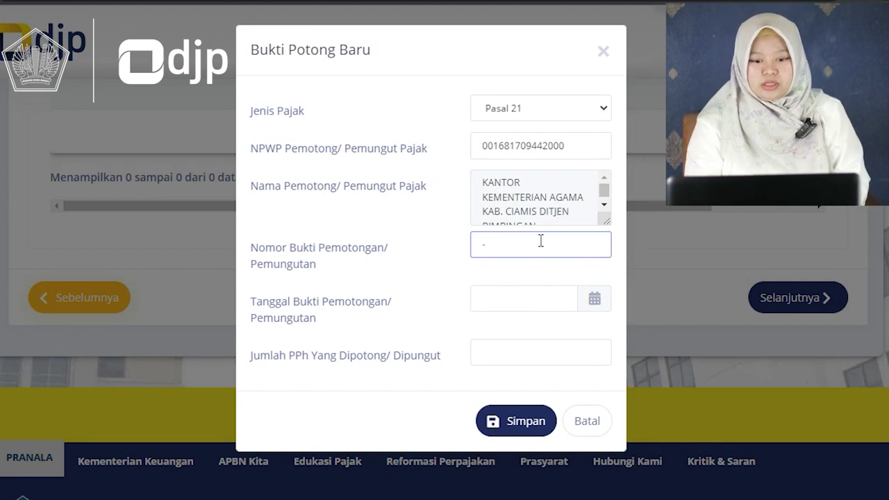
click(517, 293)
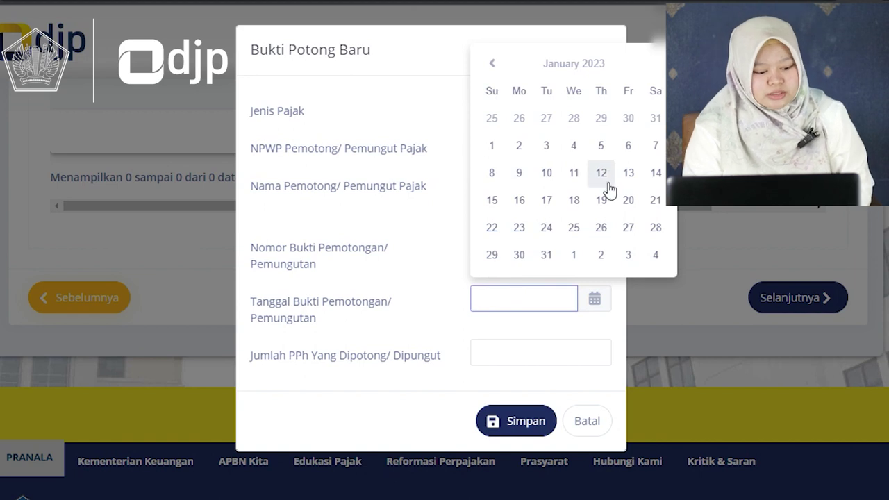
click(547, 148)
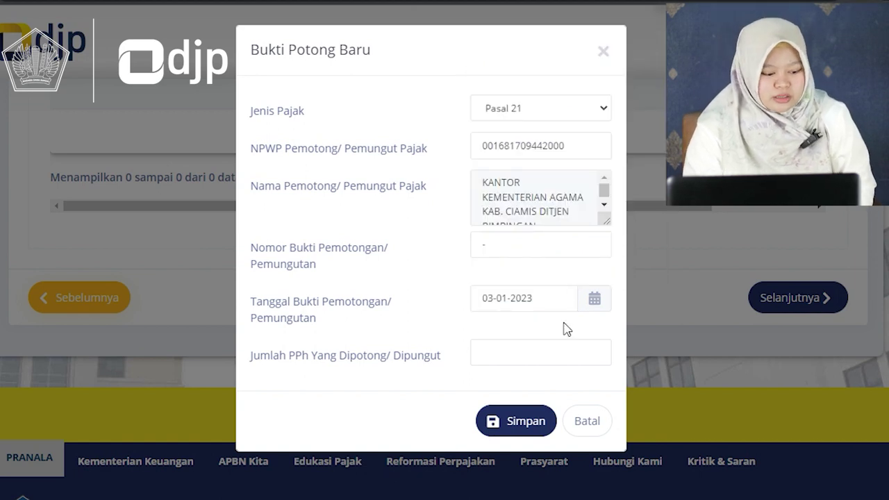
click(550, 348)
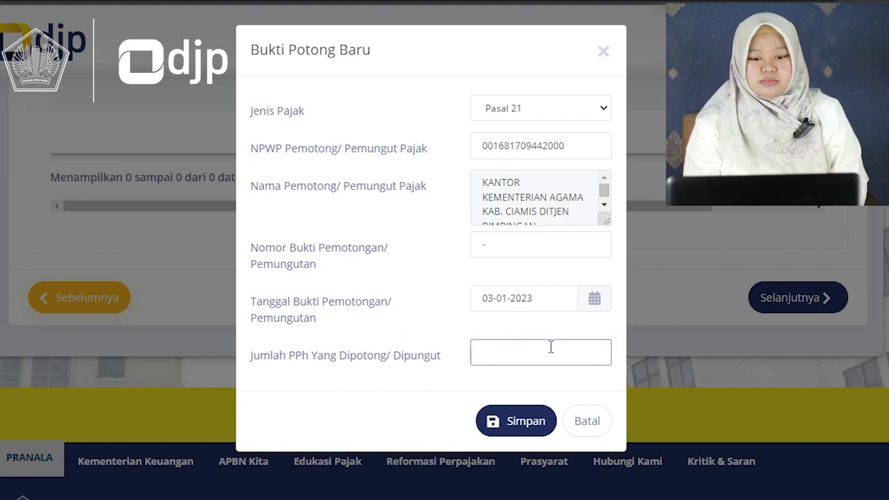
text(548.3)
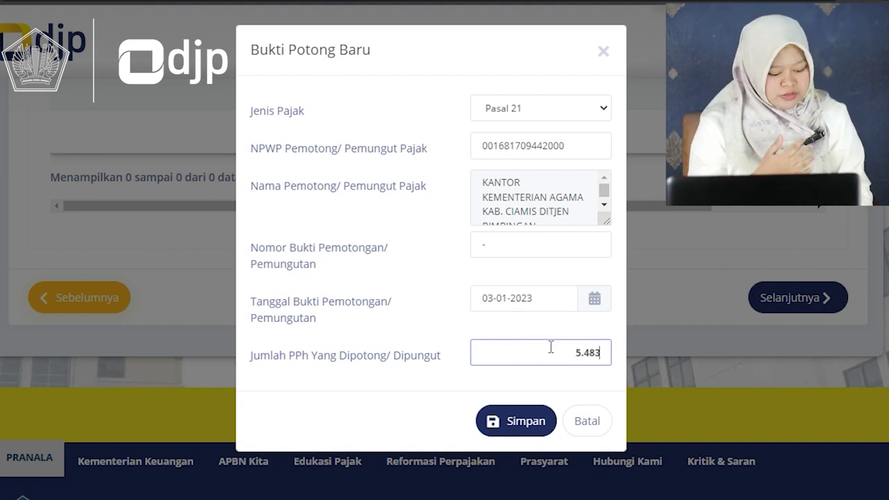
text(50)
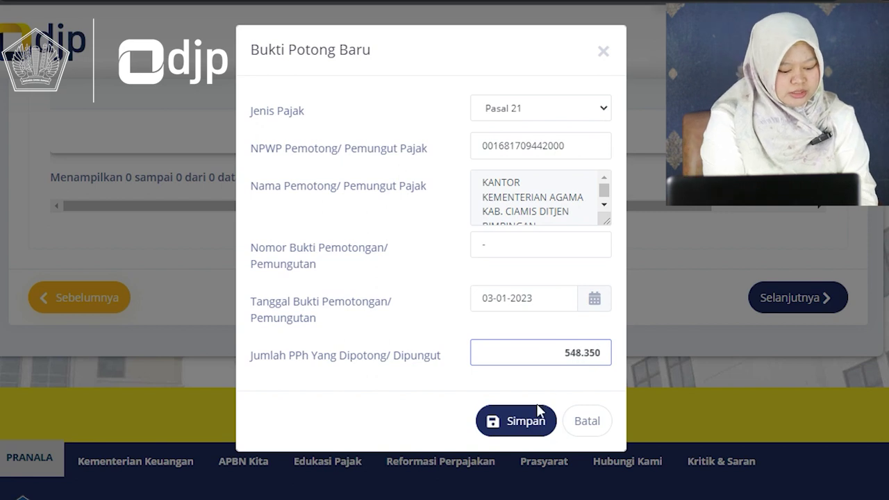
click(528, 422)
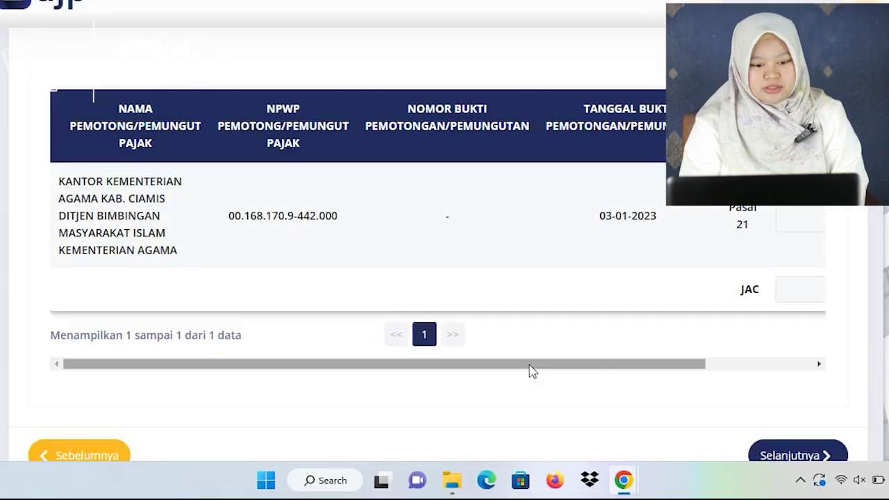
Step: Enter domestic employment net income of 82.967.012 in section A of the main form
click(768, 452)
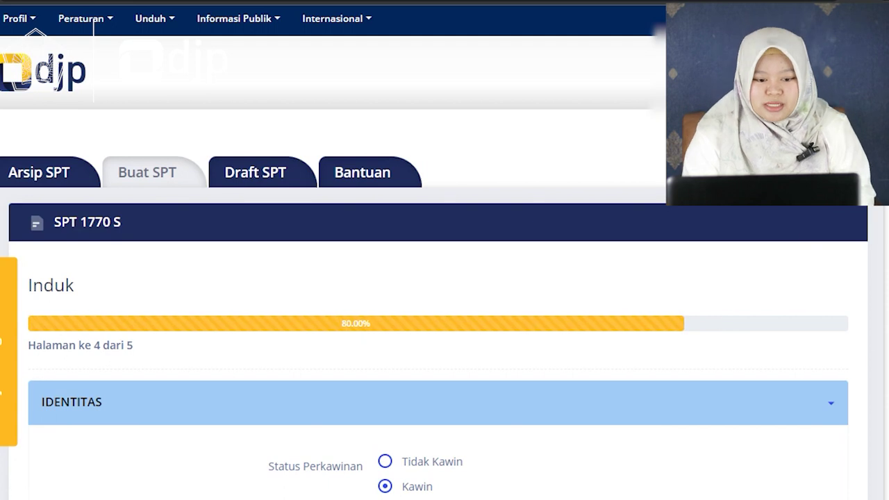
scroll(444, 278, down, 4)
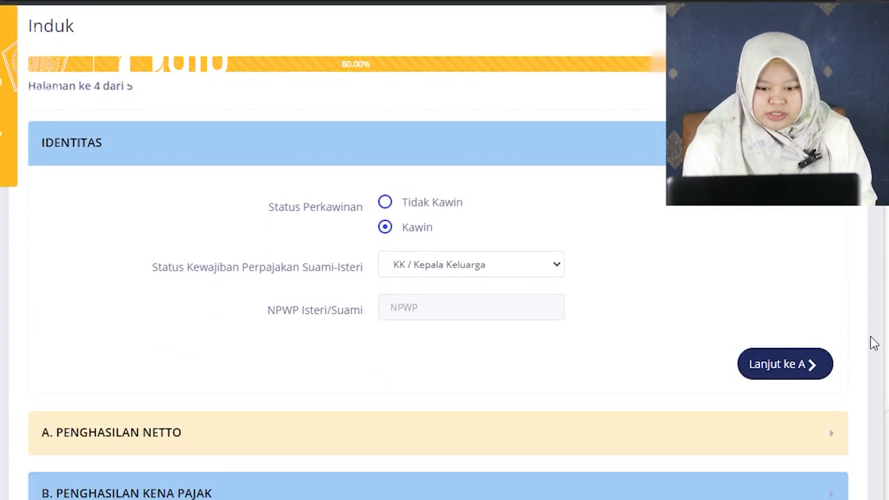
click(820, 371)
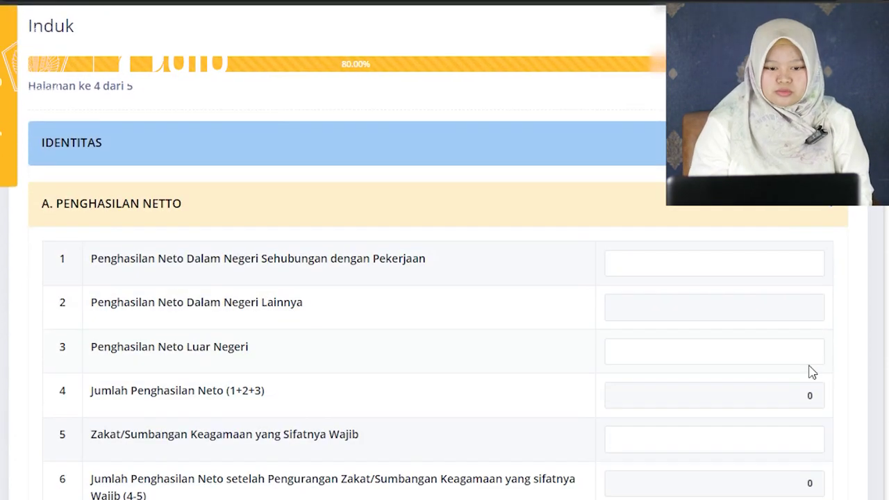
click(788, 265)
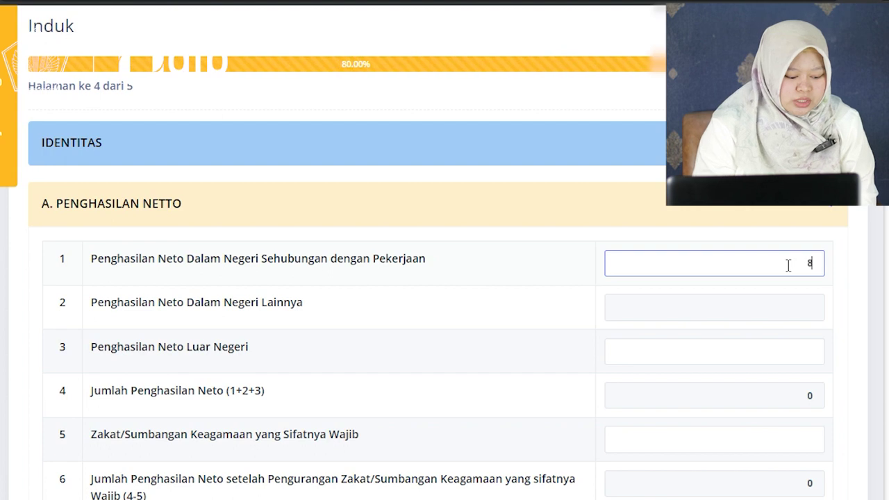
text(82.967.012)
click(779, 310)
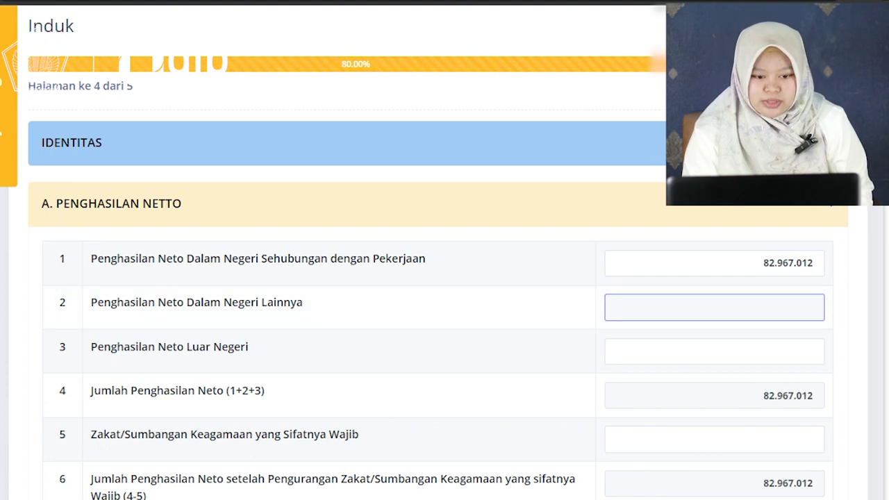
Step: Set the number of dependents to 3 in section B and reach section C's 548.350 tax owed
scroll(423, 278, down, 3)
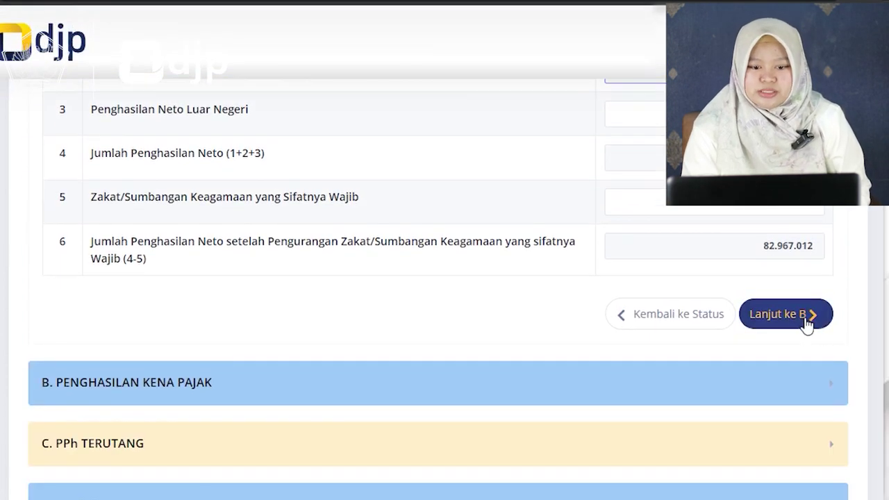
click(804, 316)
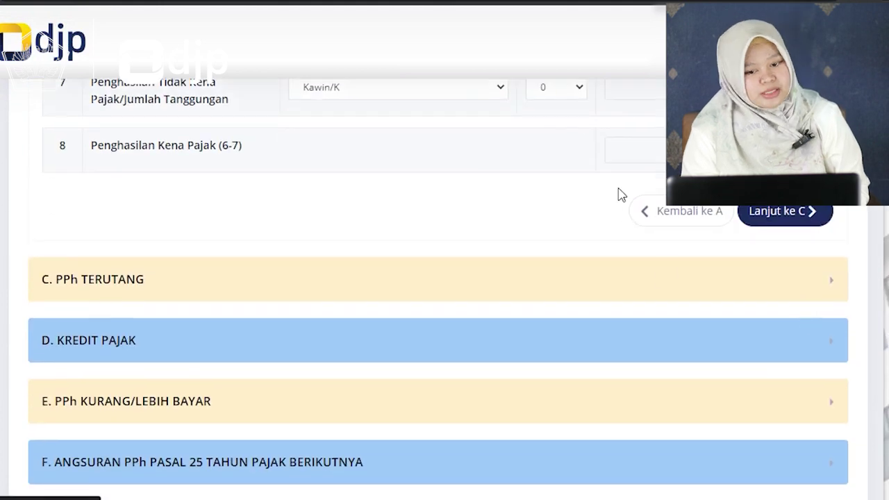
click(575, 97)
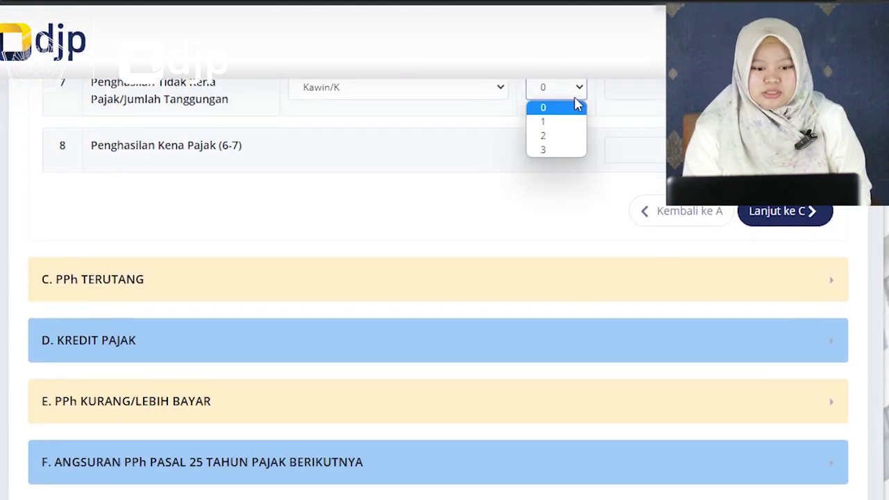
click(556, 147)
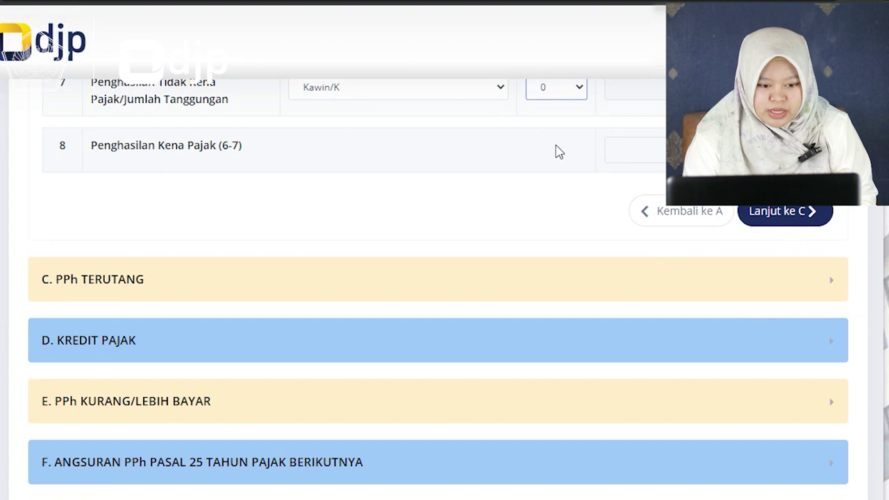
click(767, 212)
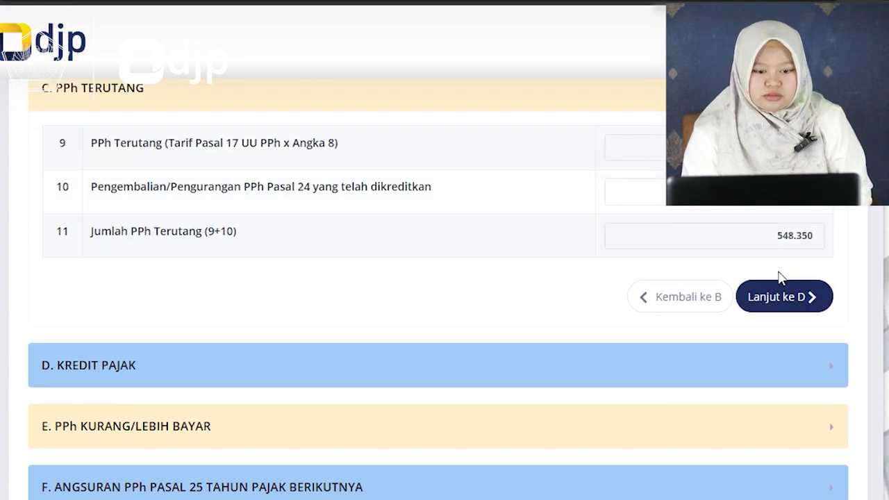
Step: Review sections D through F, agree to the declaration, and reach submission page 5 of 5
click(773, 296)
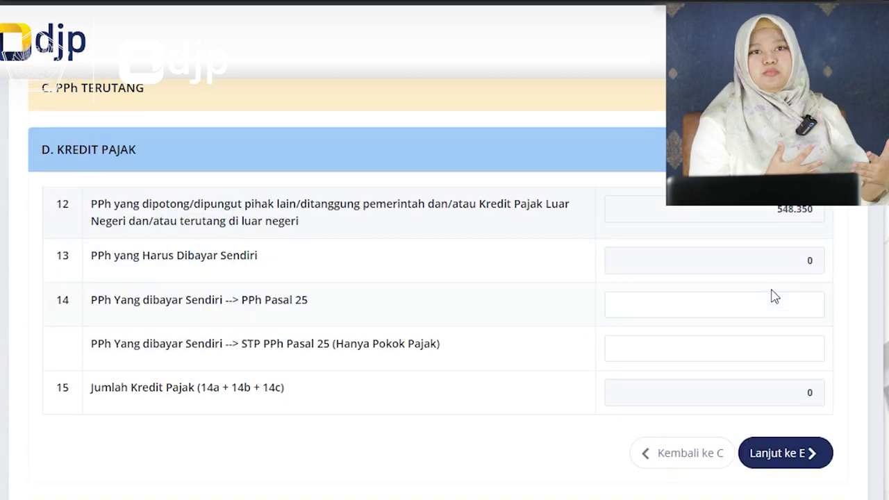
click(779, 452)
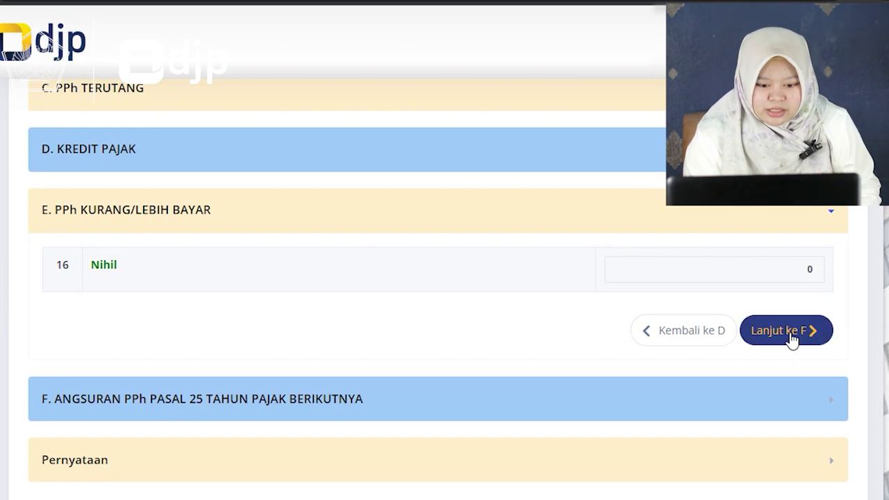
click(791, 340)
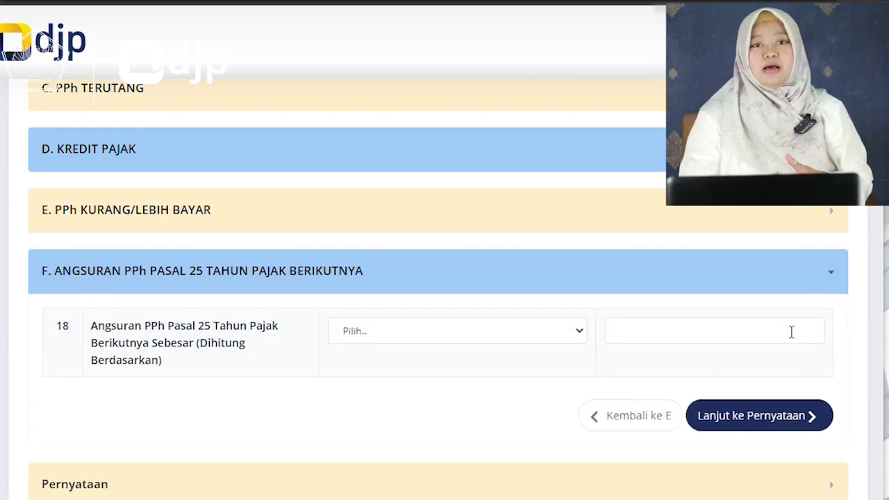
click(772, 412)
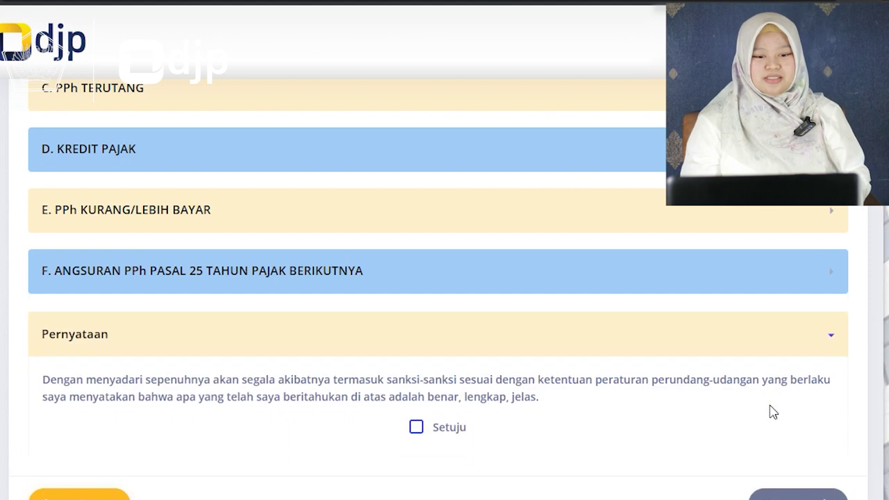
click(416, 426)
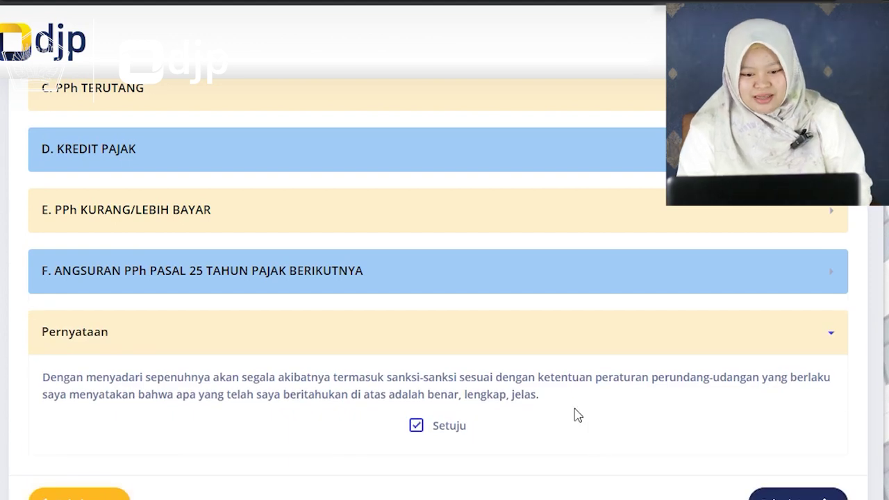
click(774, 493)
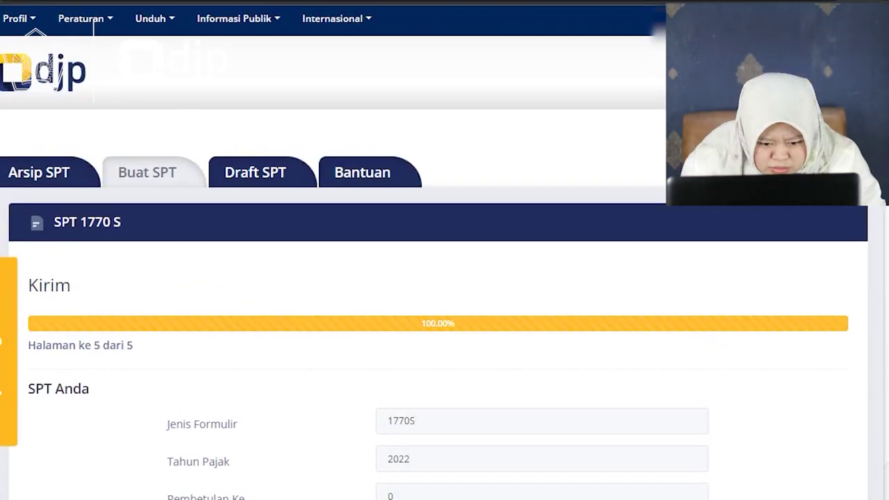
Step: Request the submission verification code by email and dismiss the code-sent confirmation
scroll(444, 278, down, 4)
scroll(445, 278, down, 1)
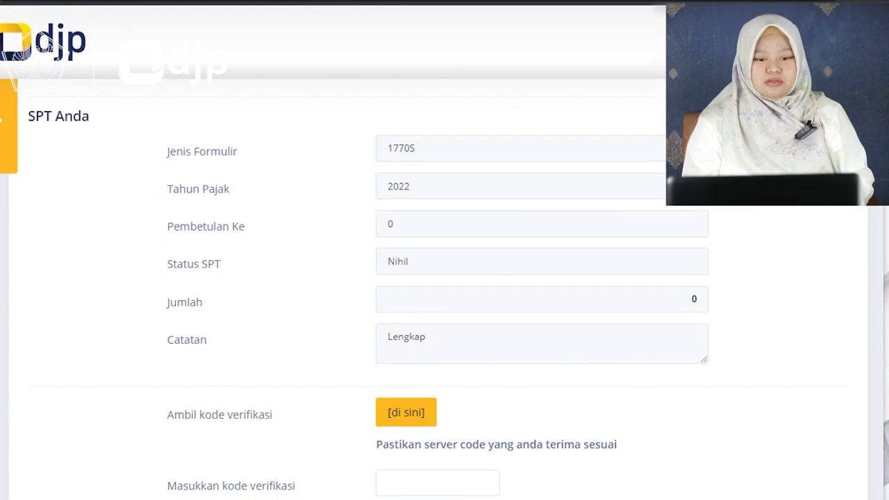
scroll(445, 289, down, 1)
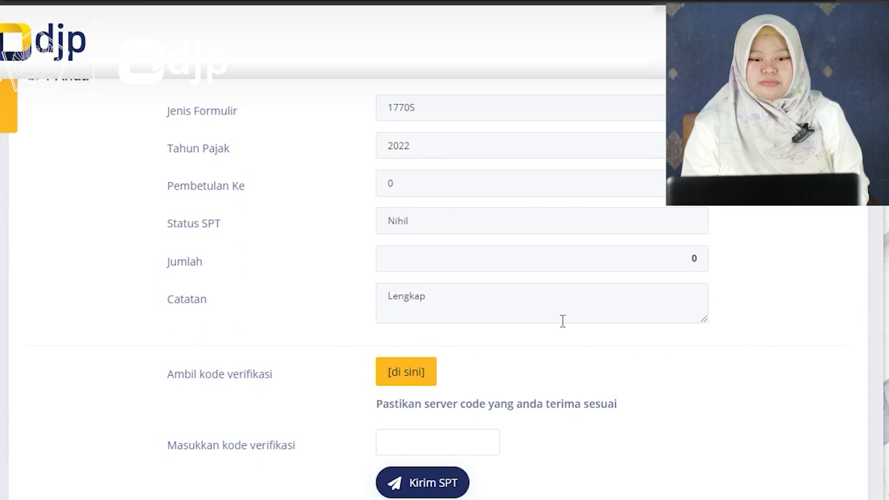
click(412, 372)
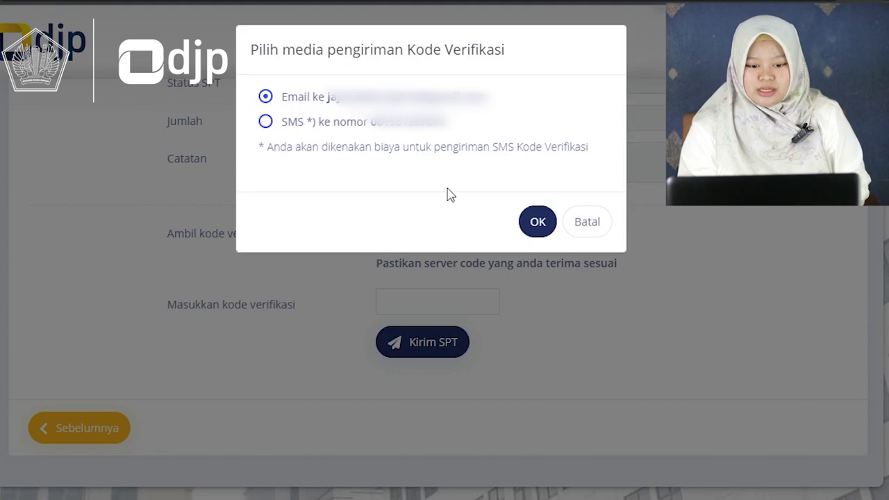
click(535, 222)
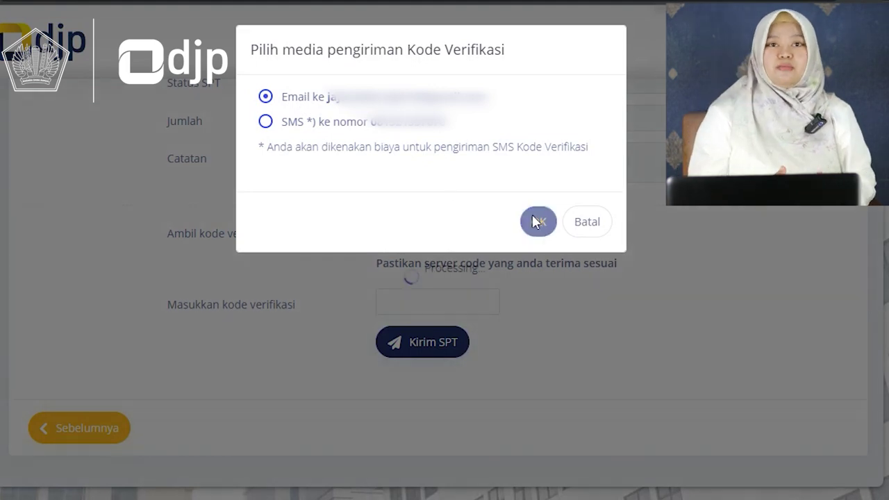
scroll(527, 222, up, 2)
click(439, 340)
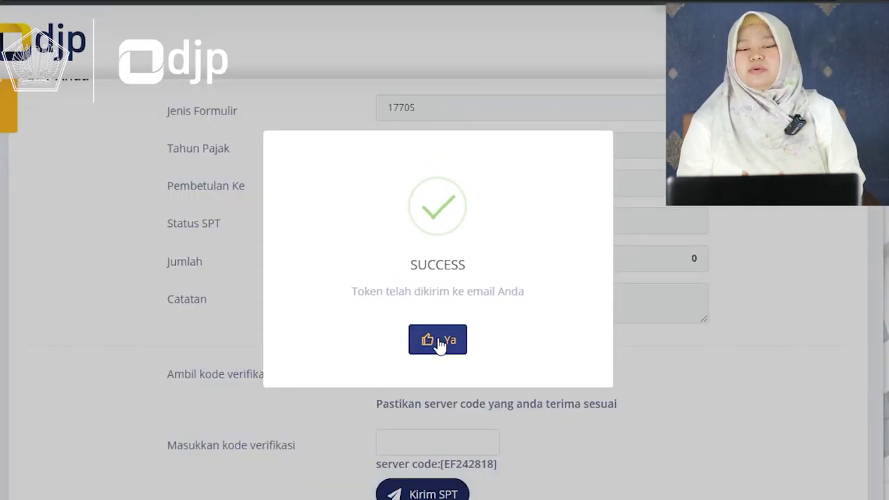
click(420, 437)
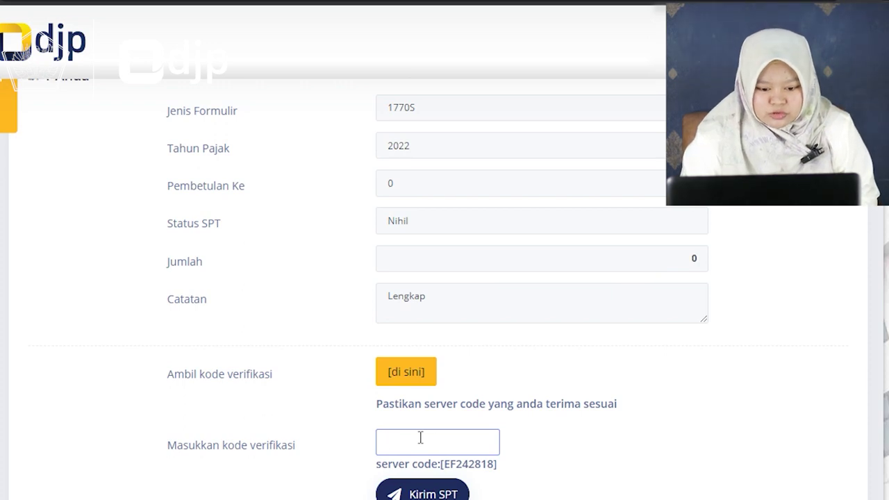
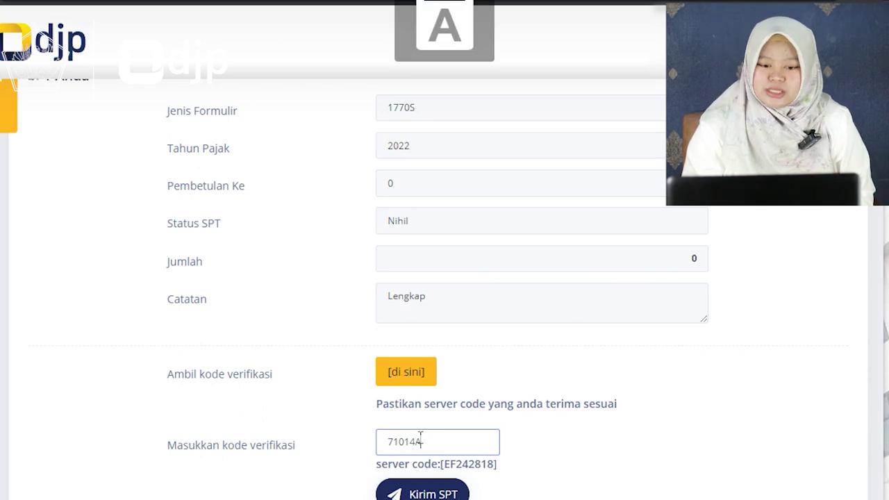
Step: Enter the emailed verification code with correct letter case and submit the 1770S return
click(404, 493)
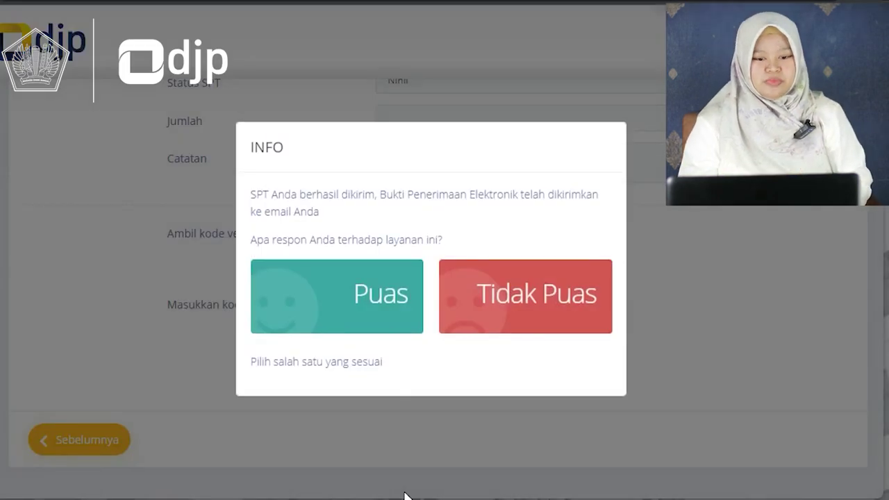
Step: Rate the service Puas and view the 2022 1770S return listed as Nihil in Arsip SPT
click(360, 318)
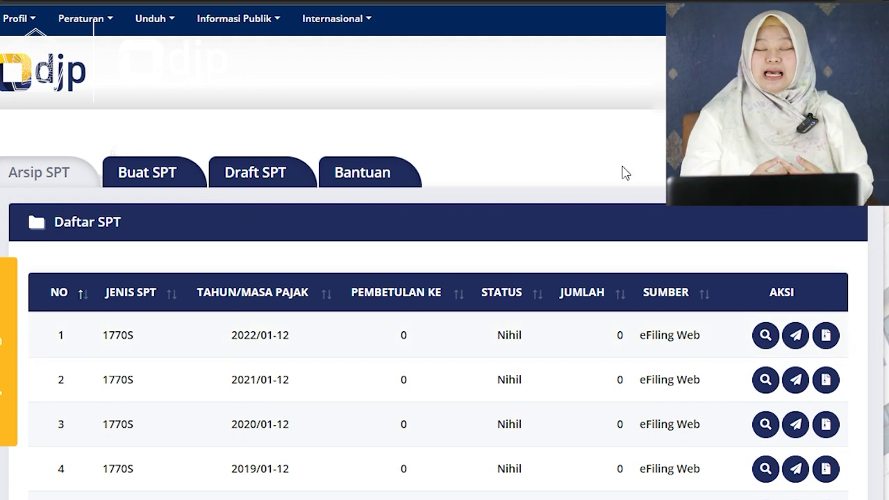
Step: Go to Profil Saya from the account menu and show the Data Profil tab with the taxpayer's details
click(850, 71)
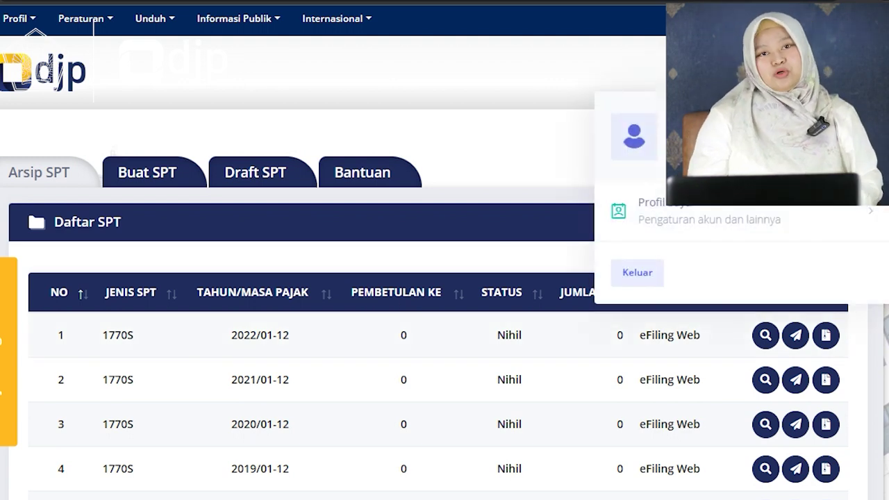
click(682, 206)
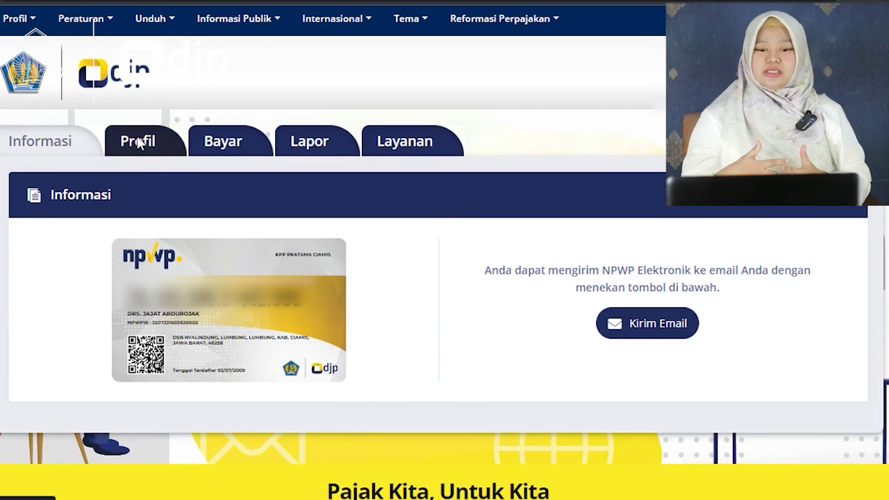
click(139, 143)
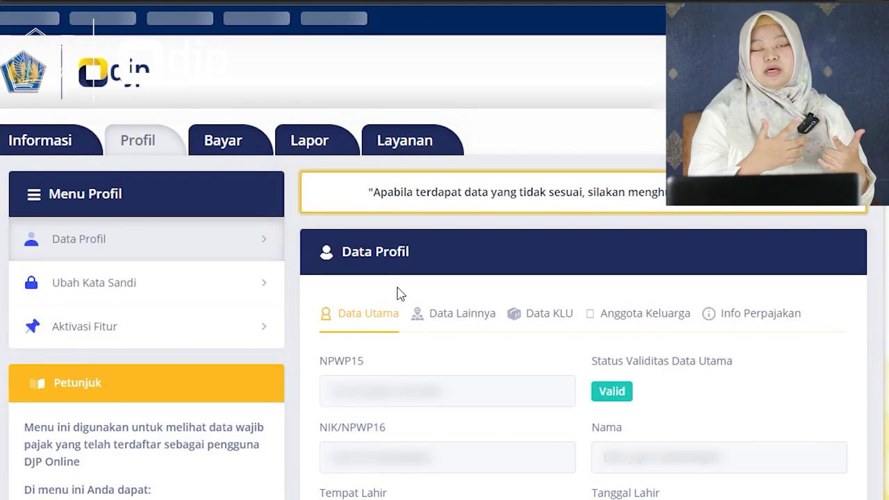